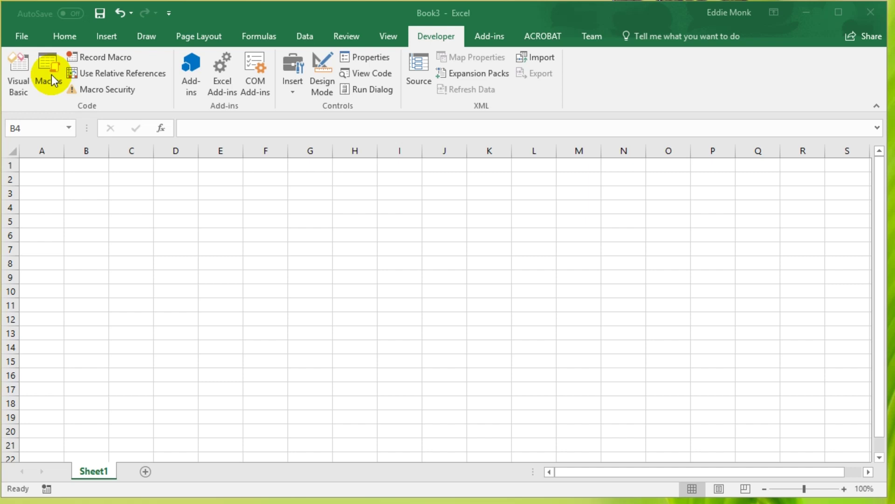
Enter the title 'Exam grade calculator' in cell B4.
left_click(464, 247)
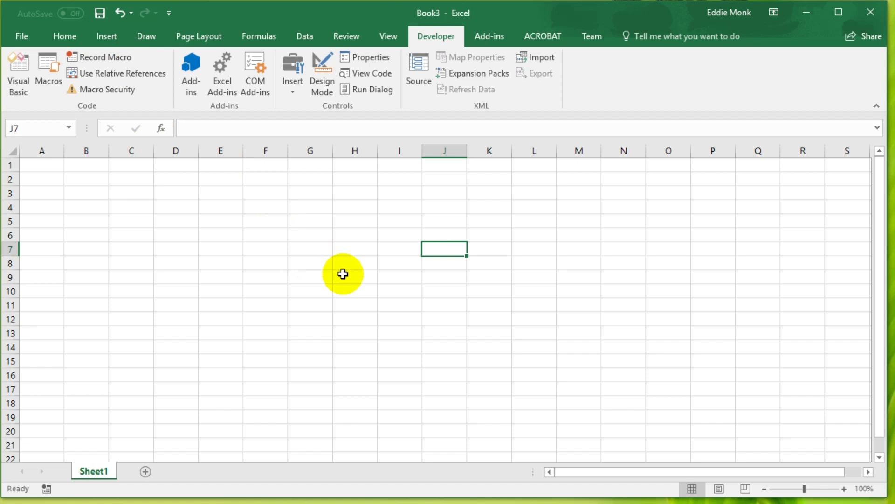
left_click(136, 201)
left_click(100, 204)
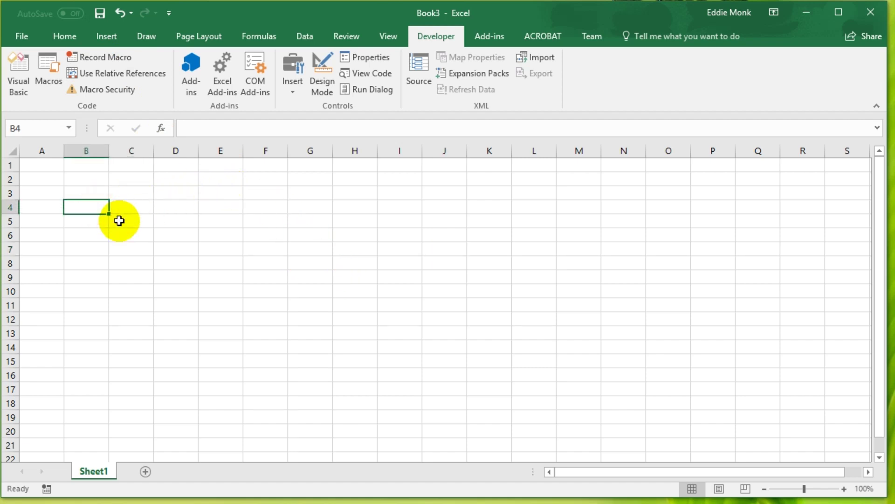
type("Mark")
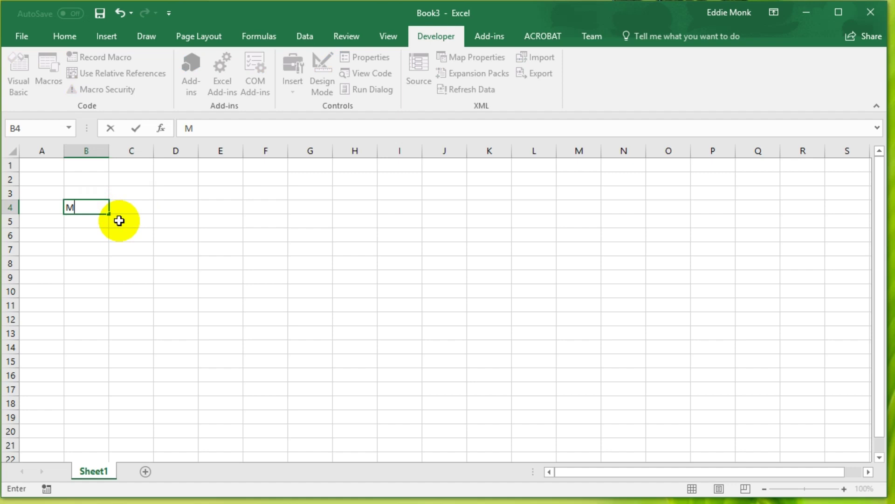
key("BackSpace")
key("BackSpace")
key("BackSpace")
key("BackSpace")
type("Exam grade calculator")
key("Return")
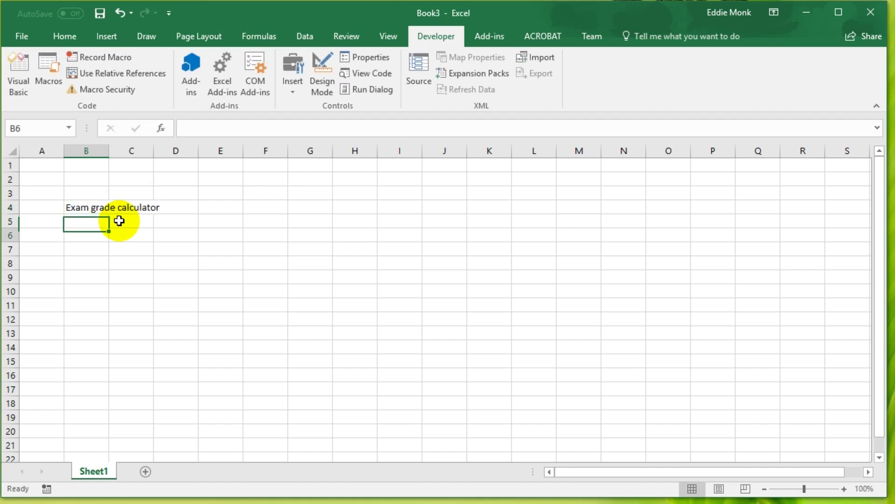
key("Return")
Label rows B7:B9 as Exam 1, Exam 2 and Exam 3.
key("Return")
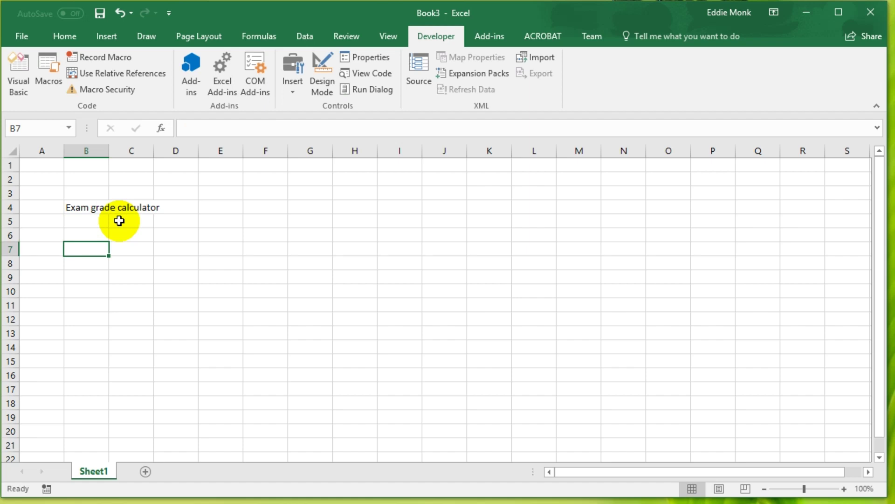
type("Exam 1")
key("Return")
type("Exam 1")
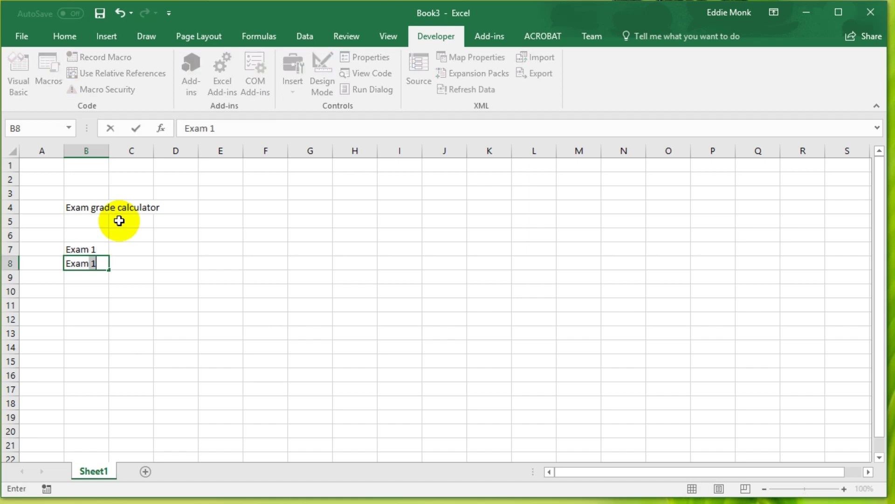
key("Return")
key("Up")
type("Exam 2")
key("Return")
type("E")
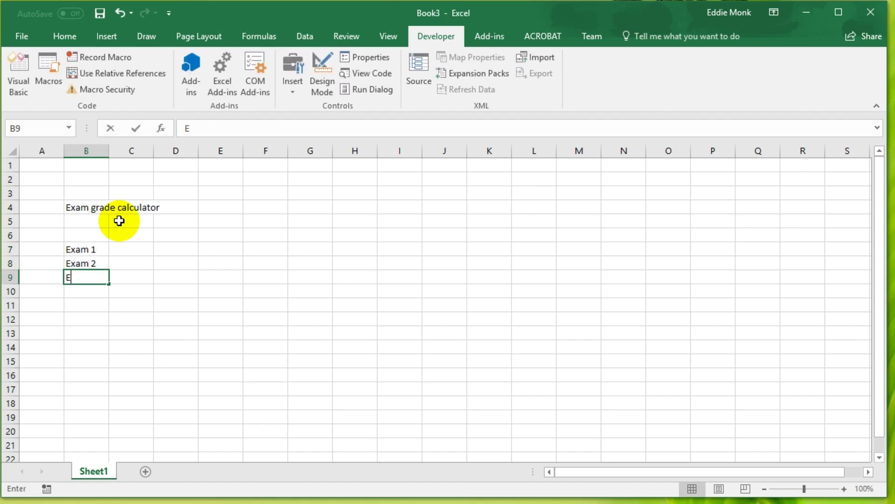
type("xam 3")
Add the 'Marks' heading in C6.
key("Return")
key("Right")
key("Right")
key("Up")
key("Up")
key("Up")
key("Up")
key("Left")
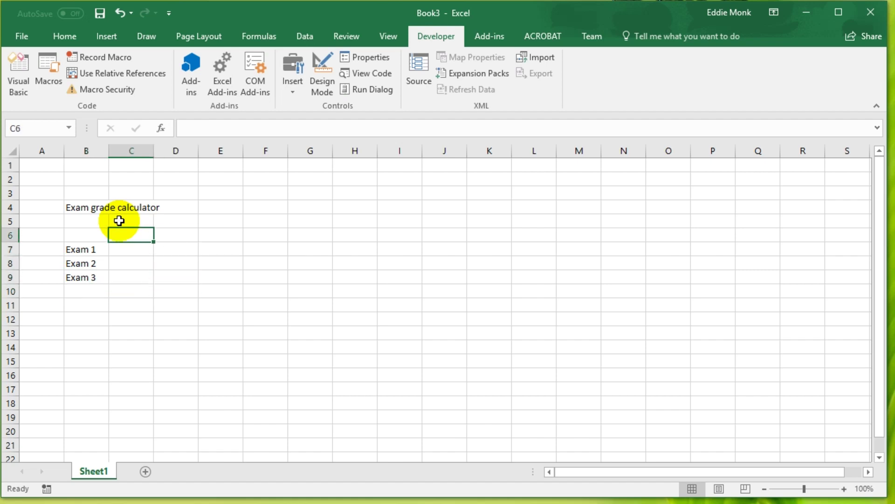
type("Marks")
key("Return")
key("Down")
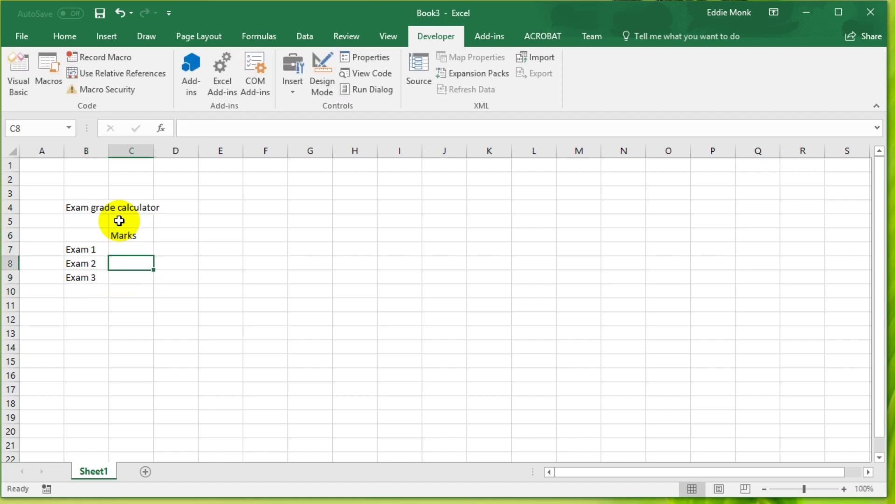
Add the 'Average Mark' label in F7.
key("Right")
key("Right")
key("Right")
key("Up")
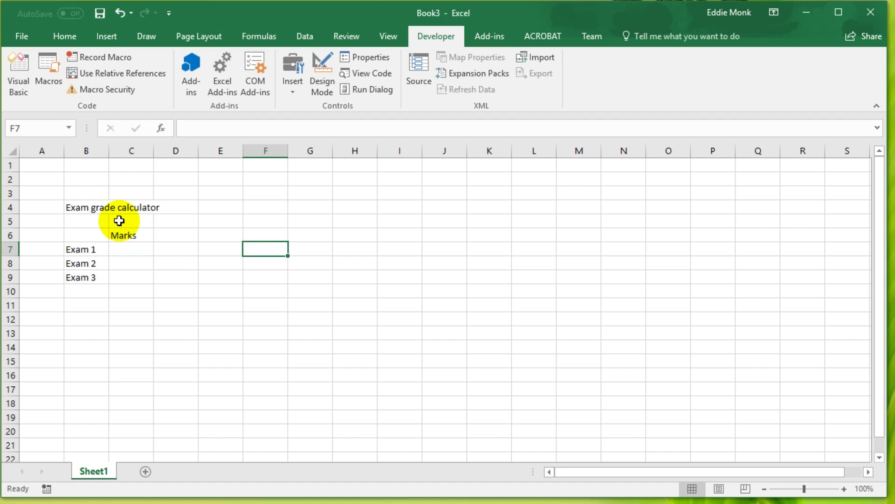
type("Average Mark")
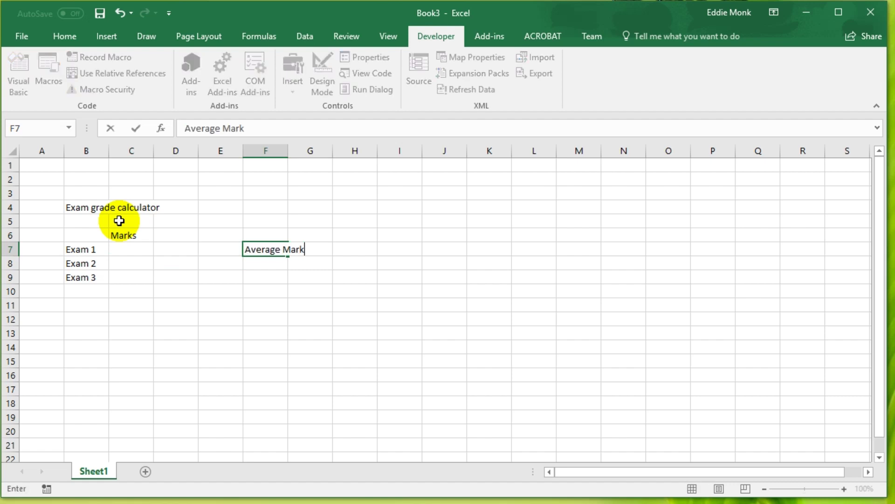
key("Return")
key("Left")
key("Left")
key("Left")
key("Up")
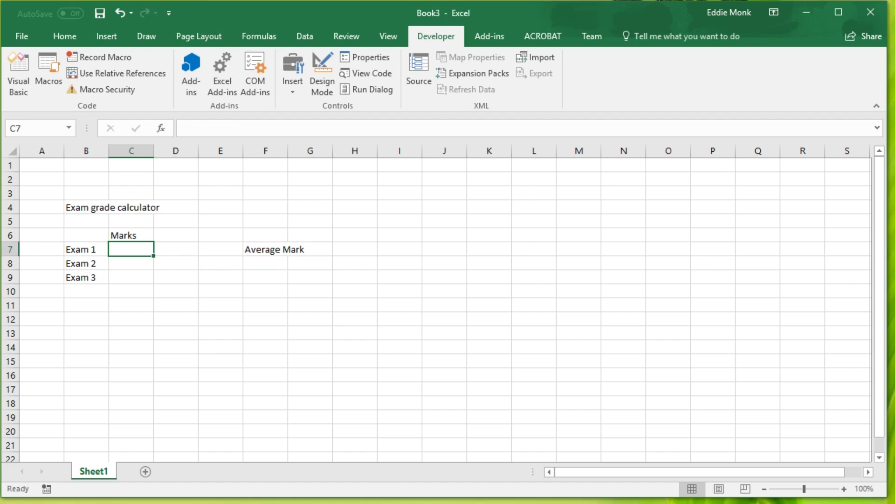
Enter the marks 30, 50 and 80 in C7:C9.
type("30")
key("Return")
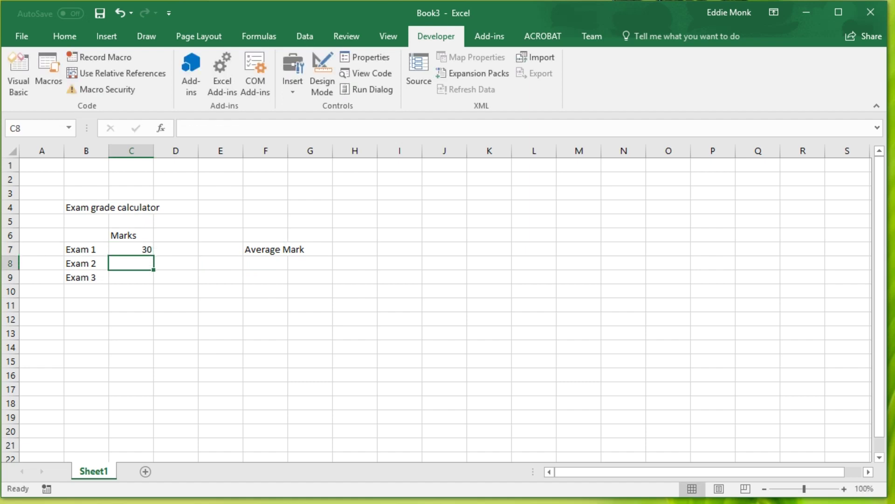
type("50")
key("Return")
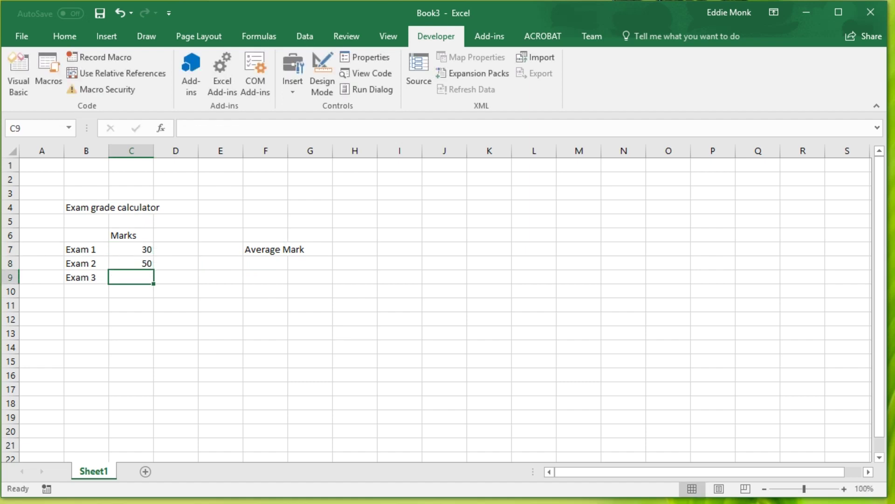
type("80")
key("Return")
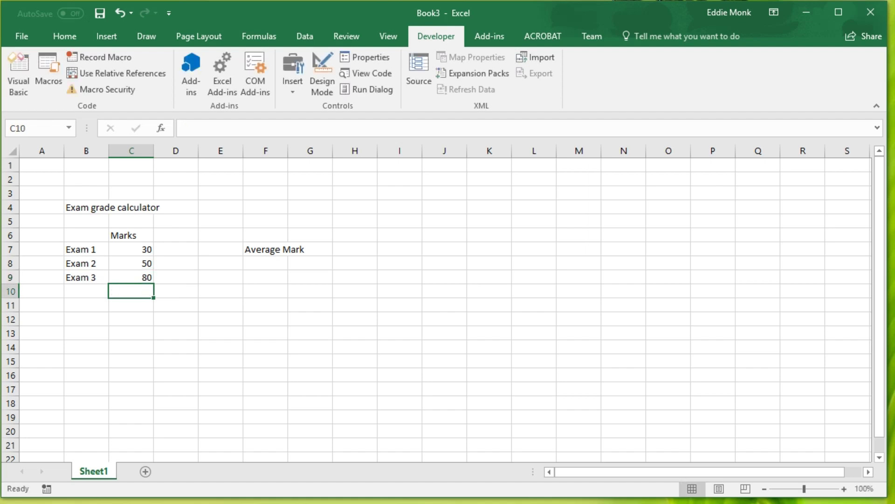
Put =AVERAGE(C7:C9) in F8 so it shows 53.33333.
key("Right")
key("Right")
key("Right")
key("Up")
key("Right")
key("Up")
key("Left")
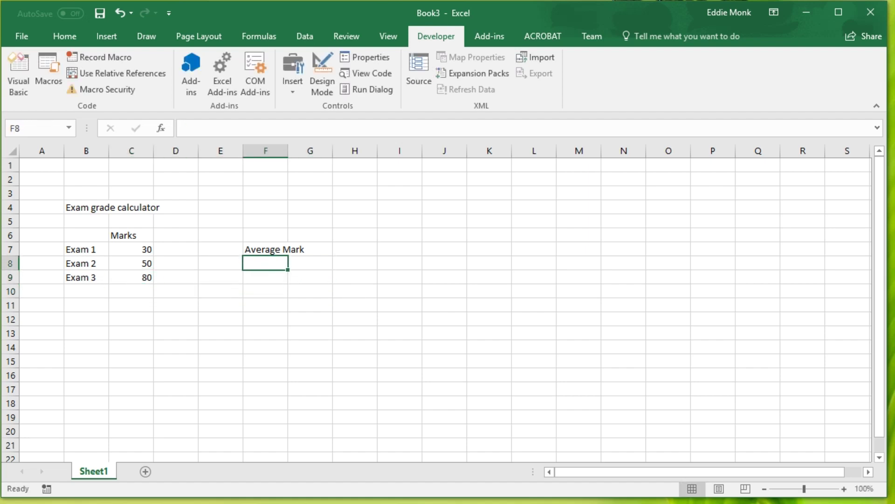
type("=average(")
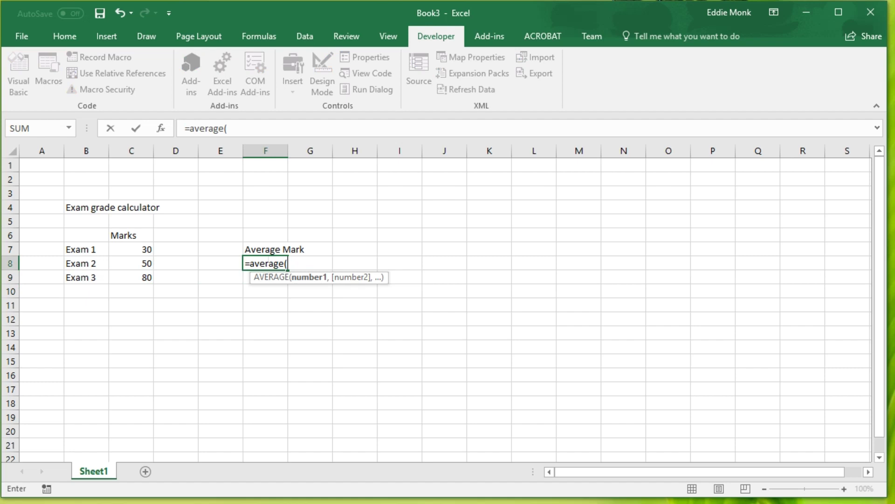
key("Left")
key("Left")
key("Left")
key("Up")
key("shift+Down")
key("shift+Down")
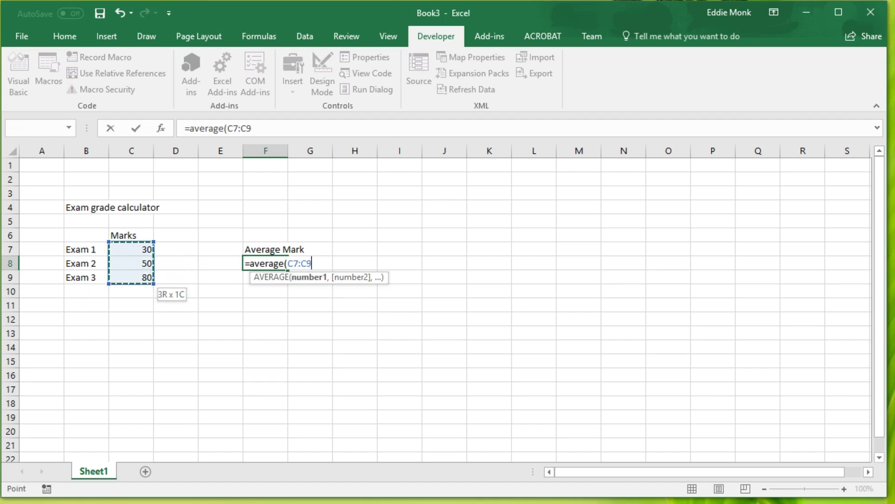
type(")")
key("Return")
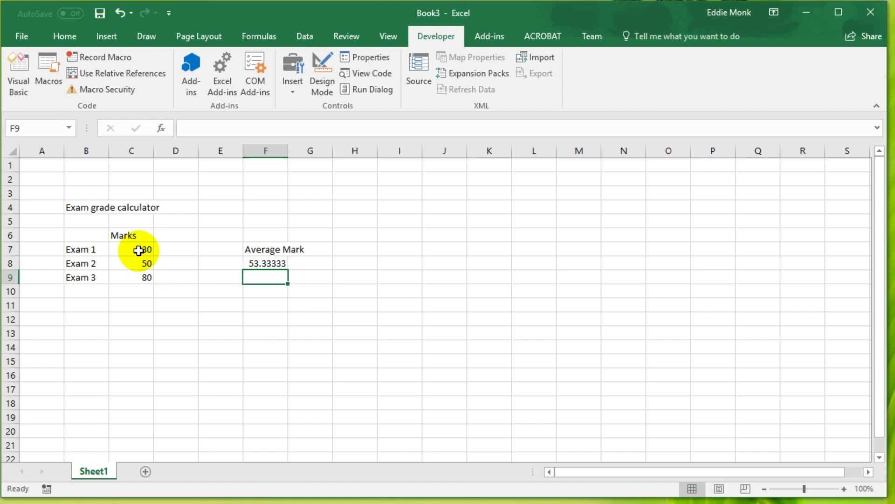
Clear all the existing marks from column C.
left_click_drag(138, 251, 135, 292)
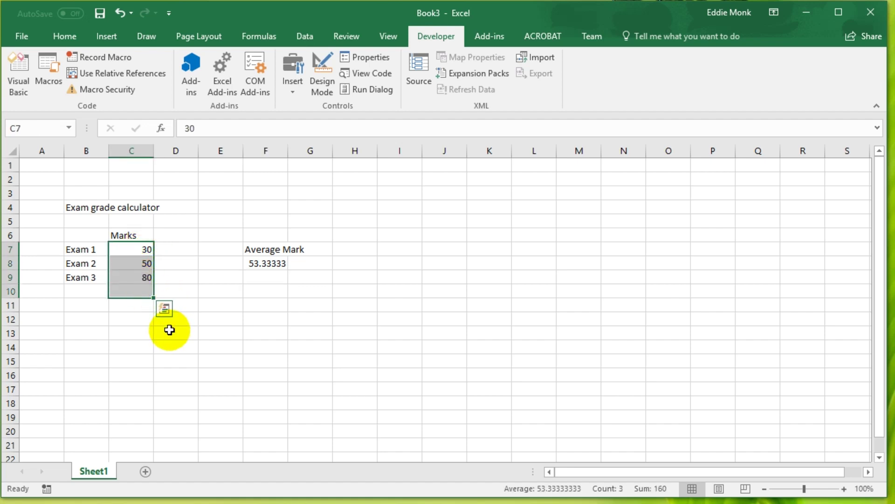
key("Delete")
left_click(193, 361)
Try marks 80, 60 and 90 in C7:C9, then undo them.
left_click(130, 247)
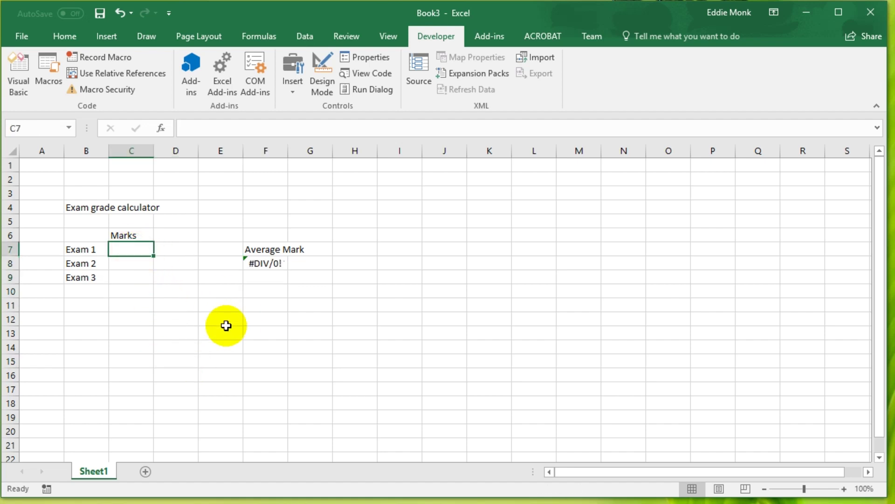
type("80")
key("Return")
type("60")
key("Return")
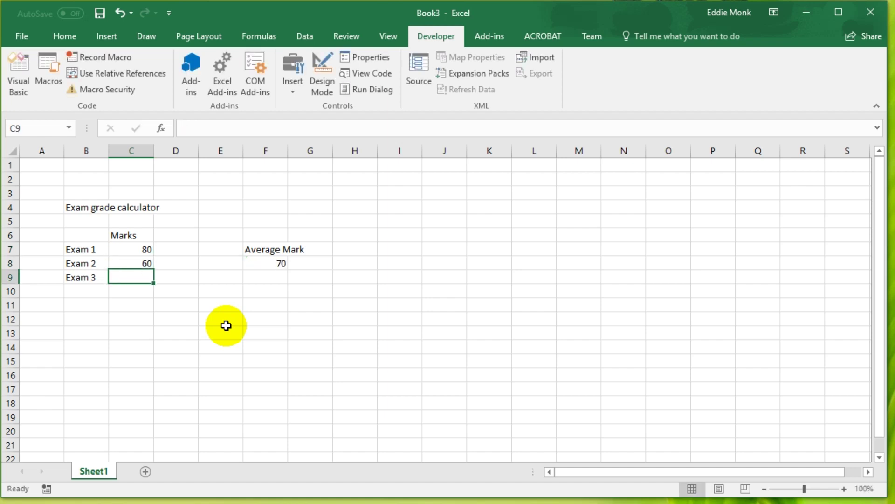
type("90")
key("Return")
left_click(201, 293)
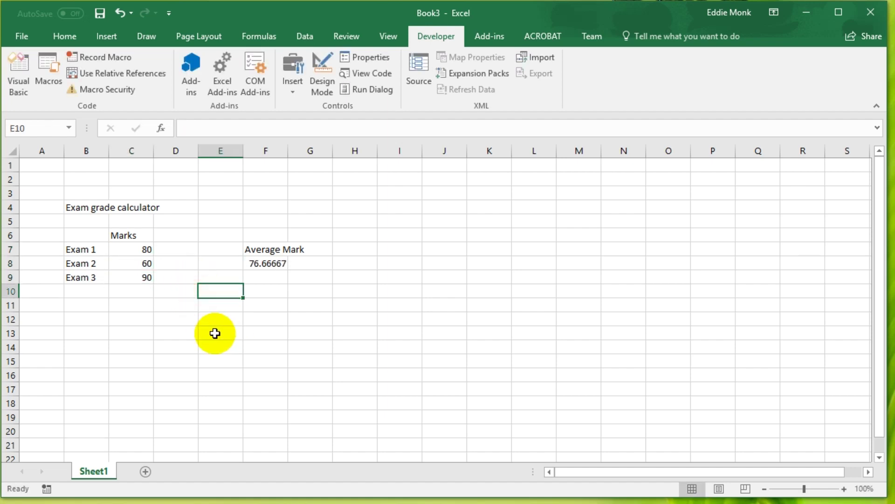
key("ctrl+z")
key("ctrl+z")
key("ctrl+z")
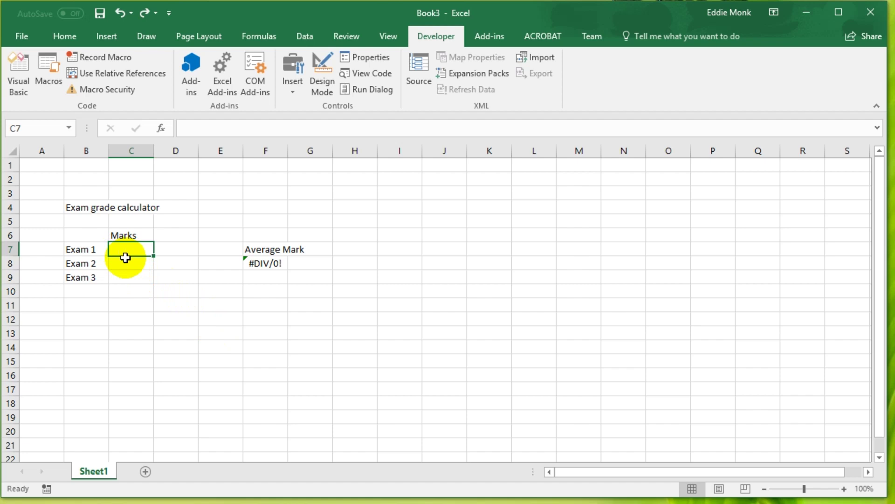
left_click(189, 339)
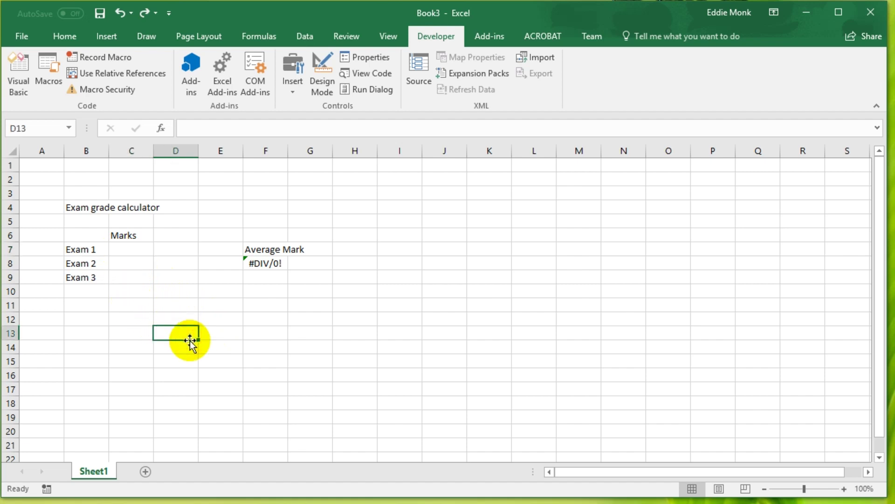
Enter marks 100, 50 and 90 in C7:C9 so the average becomes 80.
left_click(130, 248)
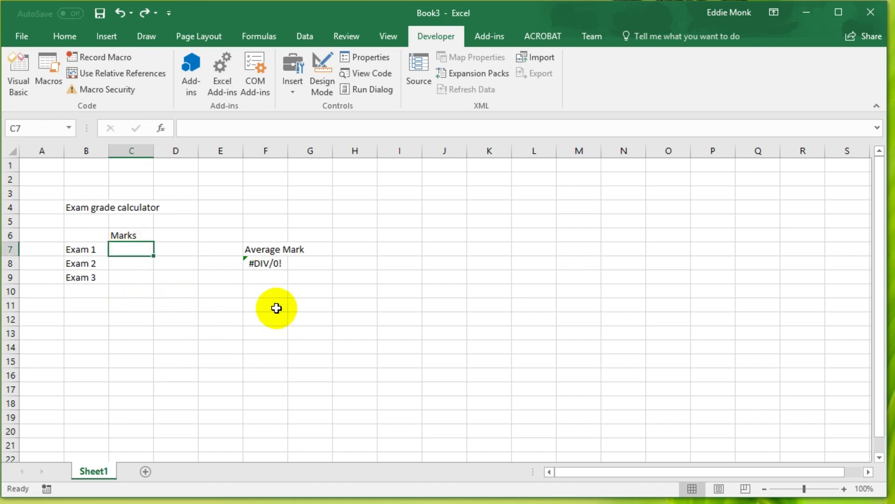
type("100")
key("Return")
type("50")
key("Return")
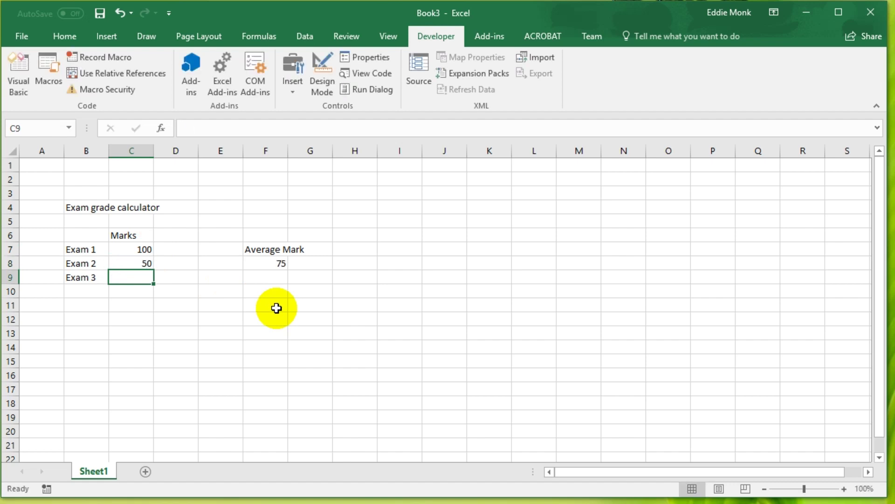
type("90")
key("Return")
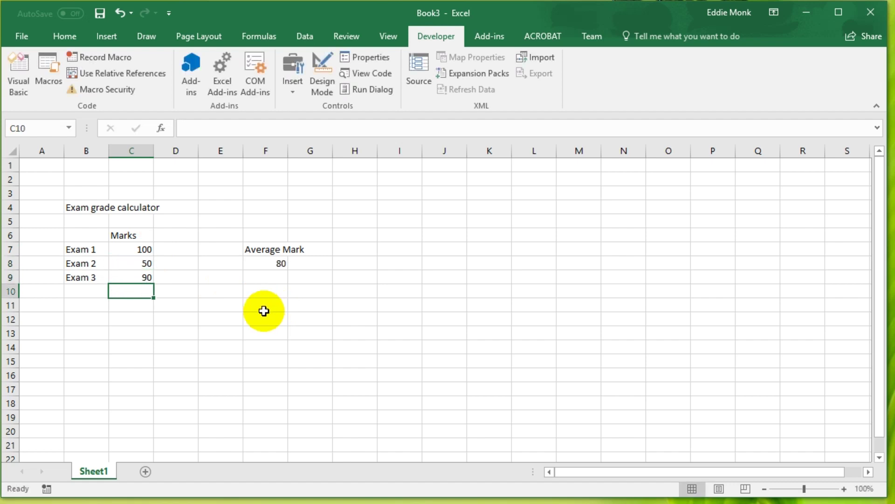
Begin recording a macro named Clear_Marks, stored in This Workbook.
left_click(261, 318)
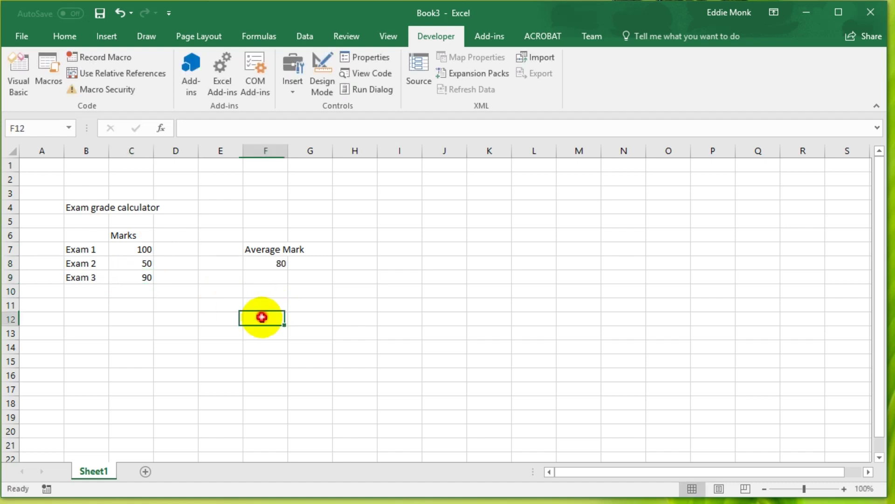
left_click(116, 57)
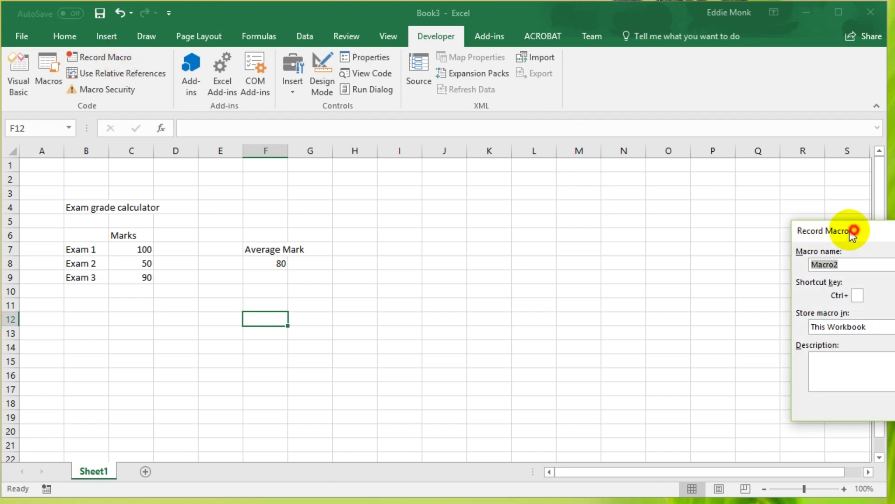
left_click_drag(853, 231, 464, 175)
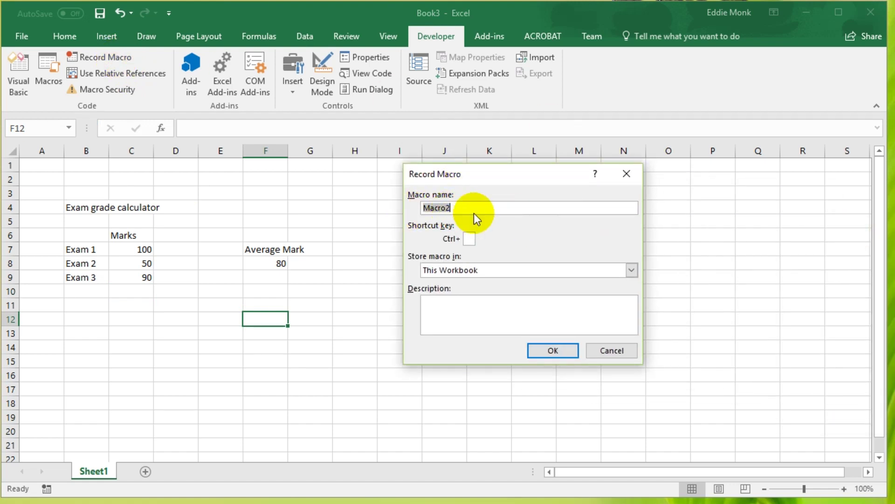
type("Delete")
type("_")
key("BackSpace")
key("BackSpace")
key("BackSpace")
key("BackSpace")
key("BackSpace")
key("BackSpace")
key("BackSpace")
type("Clear_M")
left_click(446, 204)
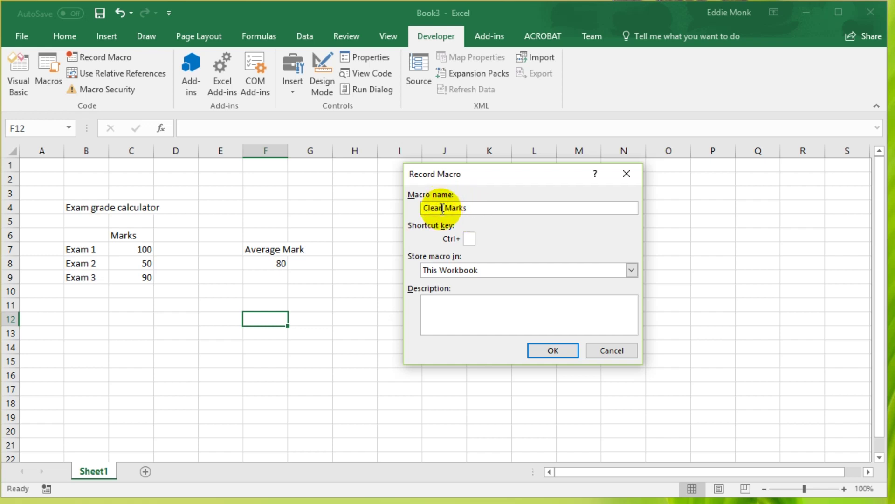
left_click(521, 244)
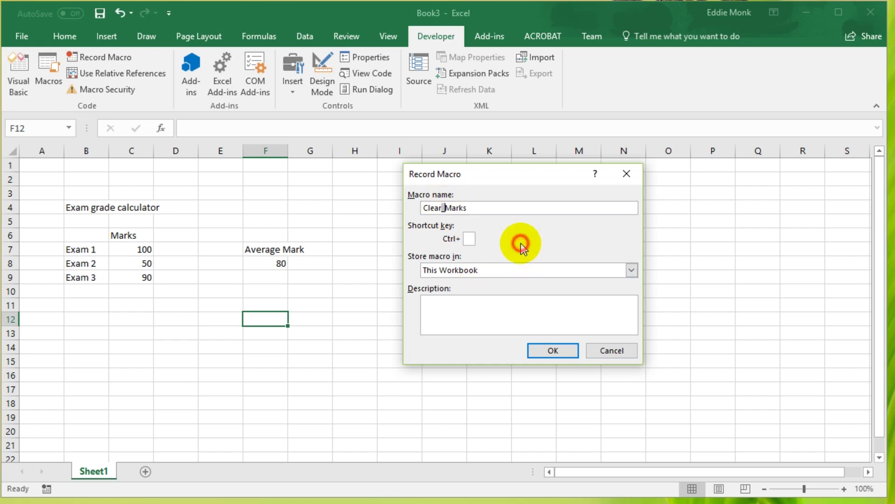
left_click(565, 351)
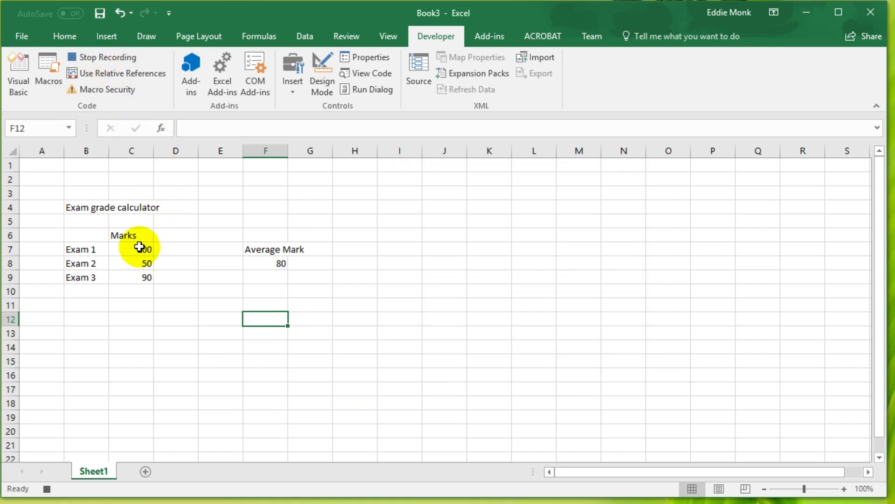
Delete the contents of C7:C17, leaving the average at #DIV/0!, then stop recording.
left_click_drag(139, 247, 144, 392)
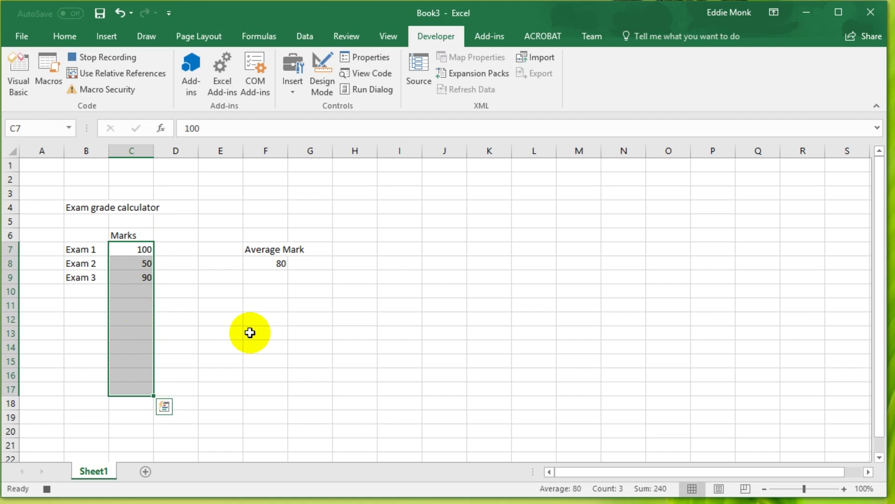
key("Delete")
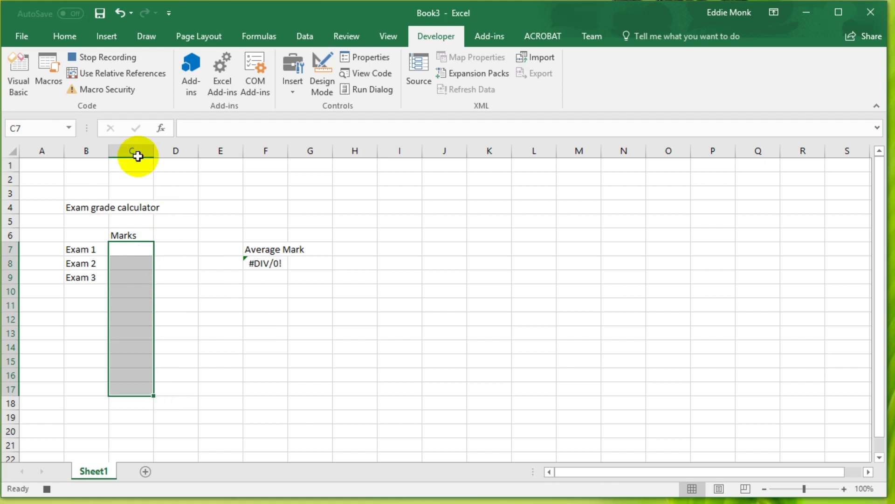
left_click(101, 58)
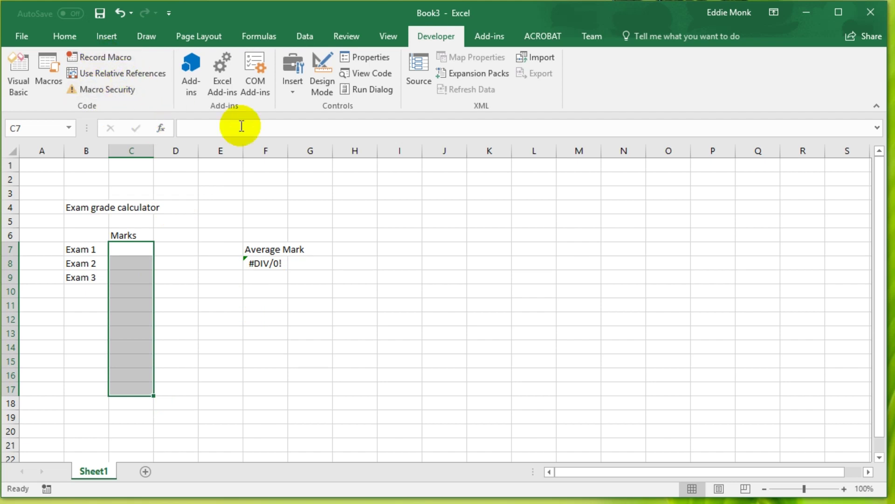
Enter marks 60, 90 and 100 in C7:C9.
left_click(267, 301)
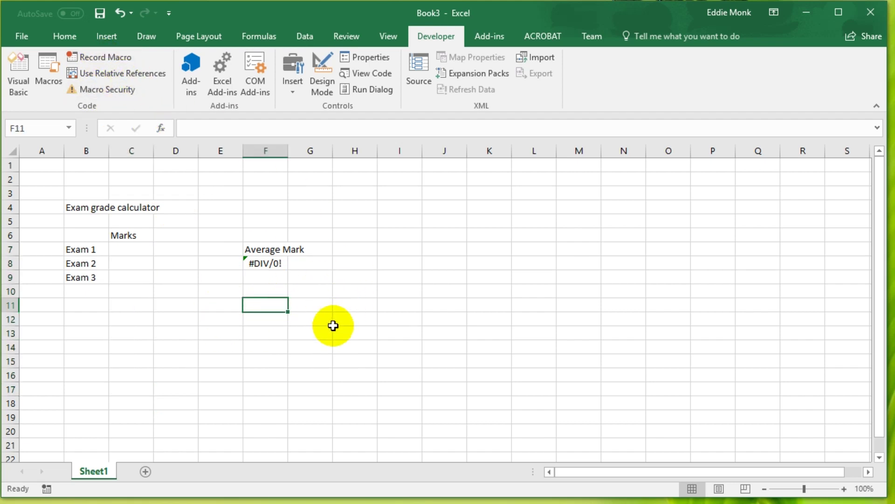
left_click(48, 69)
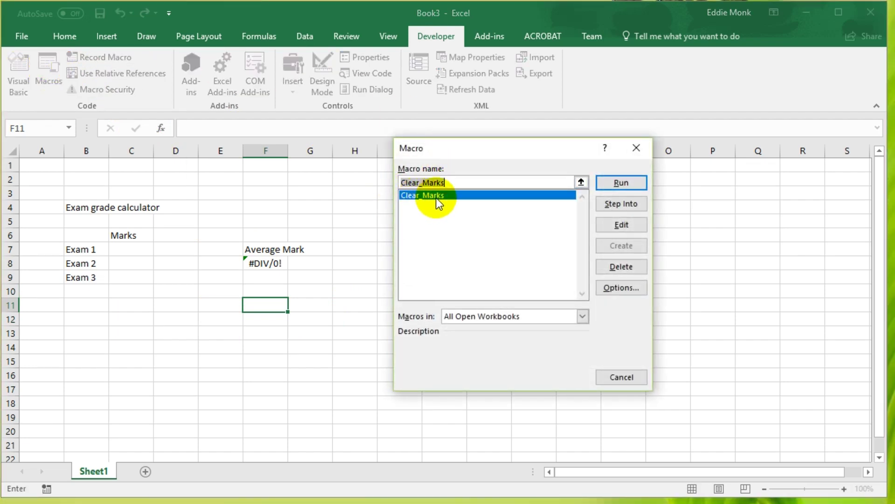
left_click(621, 376)
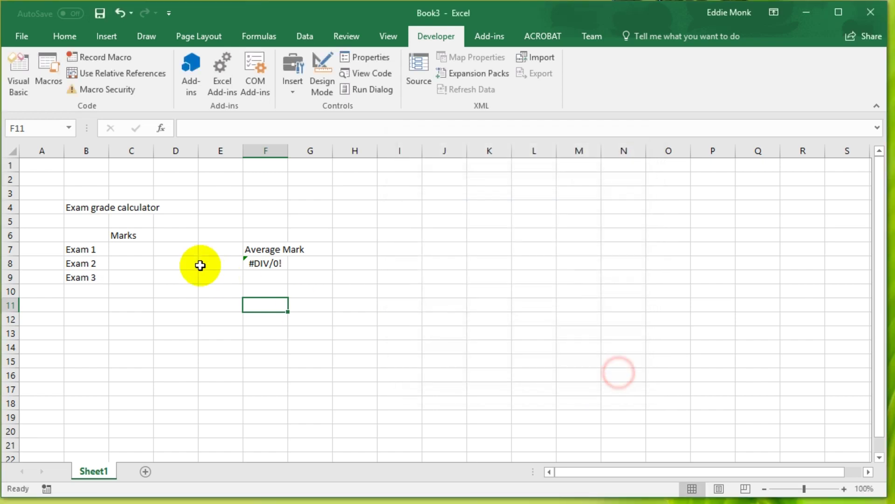
left_click(132, 248)
type("60")
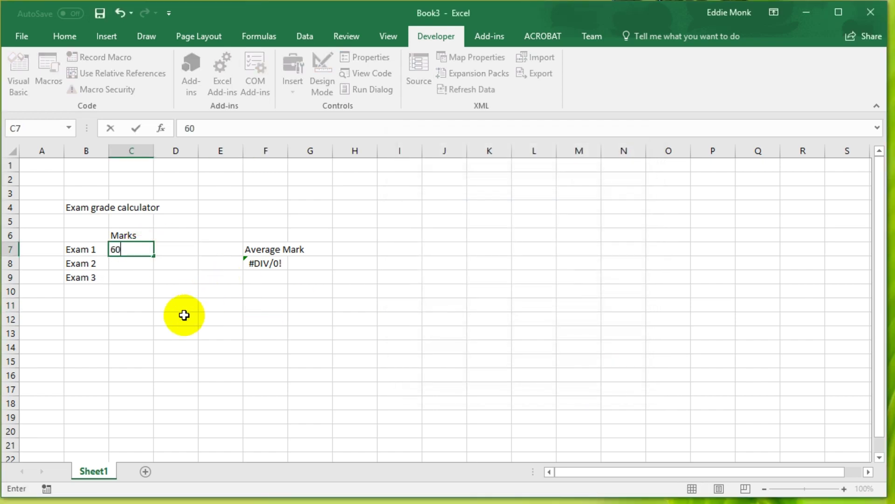
key("Return")
type("90")
key("Return")
type("100")
key("Return")
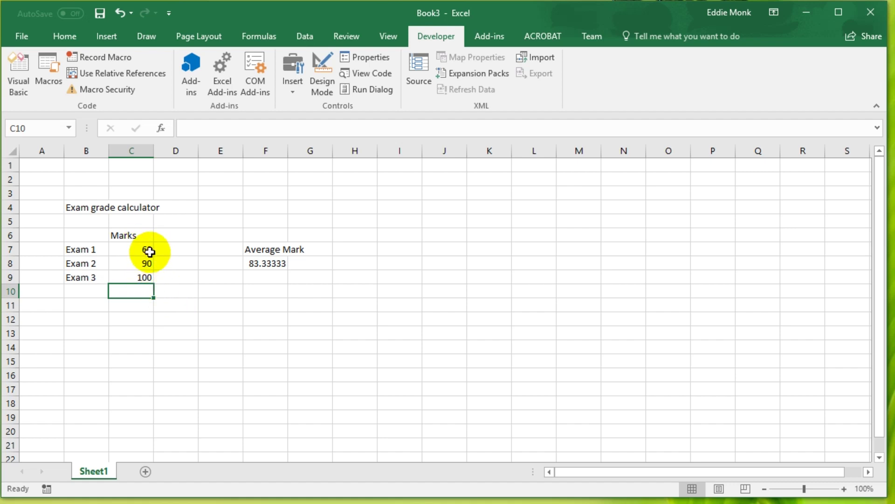
Run the Clear_Marks macro to empty the marks, then clear C7:C14 as well.
left_click(47, 75)
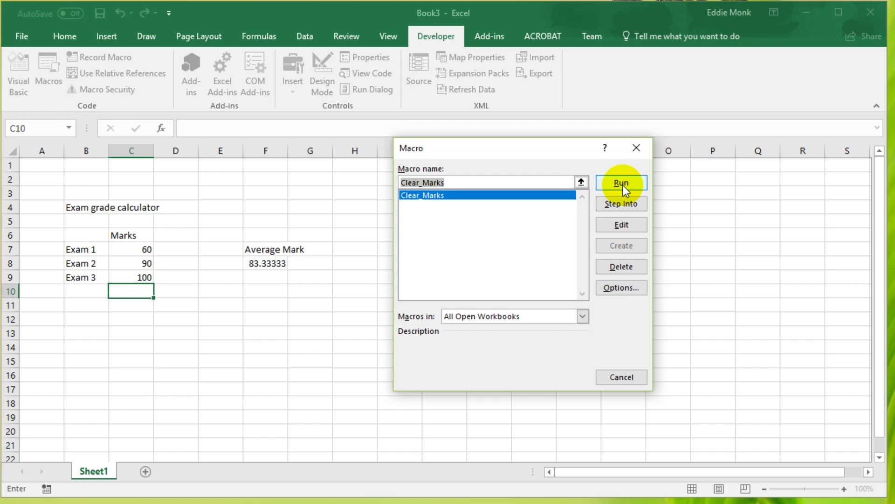
left_click(622, 183)
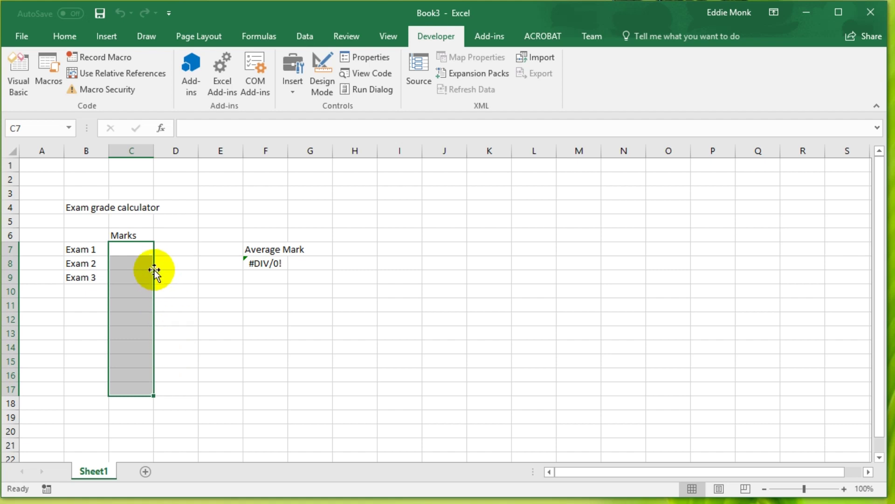
left_click(46, 82)
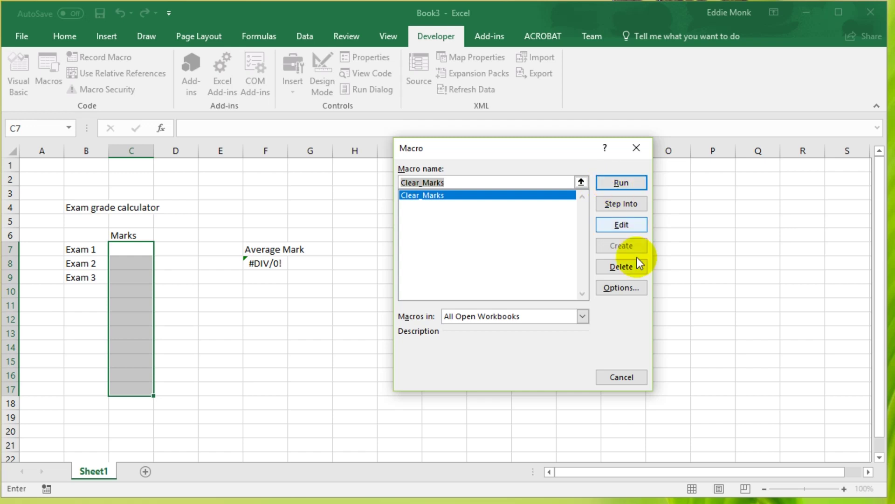
left_click(636, 378)
left_click(400, 385)
left_click_drag(139, 247, 152, 346)
key("Delete")
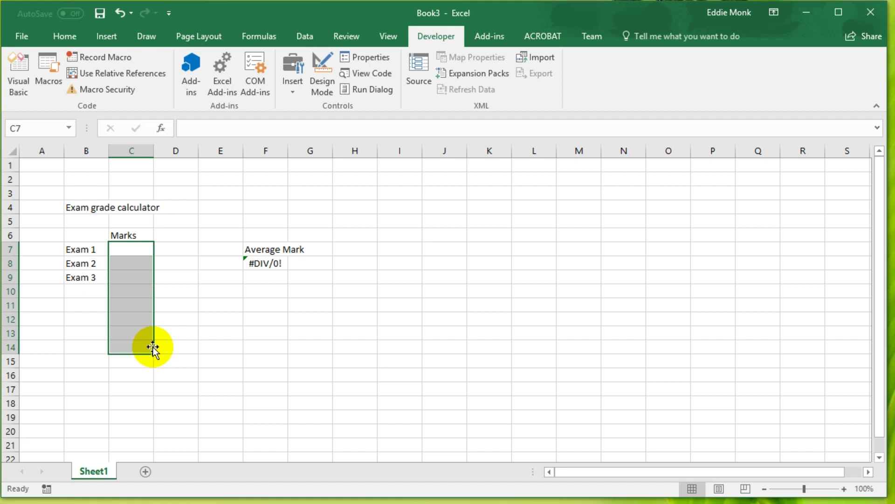
Draw a form-control button around F14:G17 and assign it the Clear_Marks macro.
left_click(295, 93)
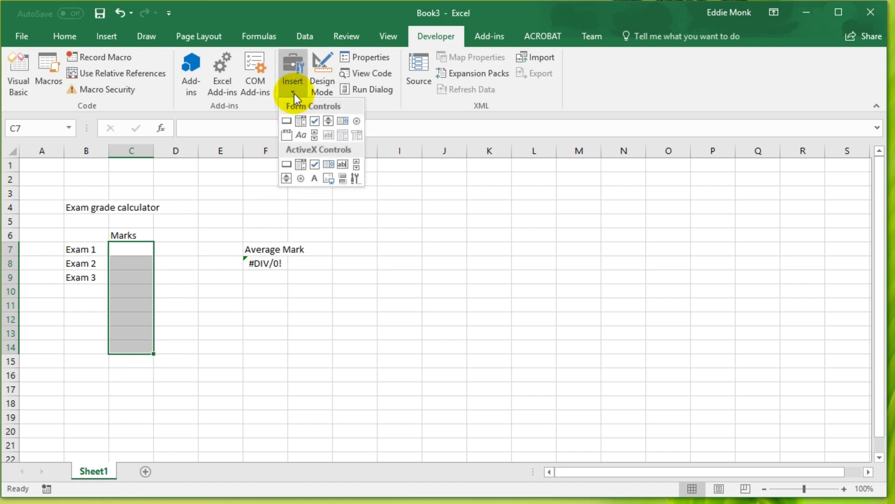
left_click(286, 122)
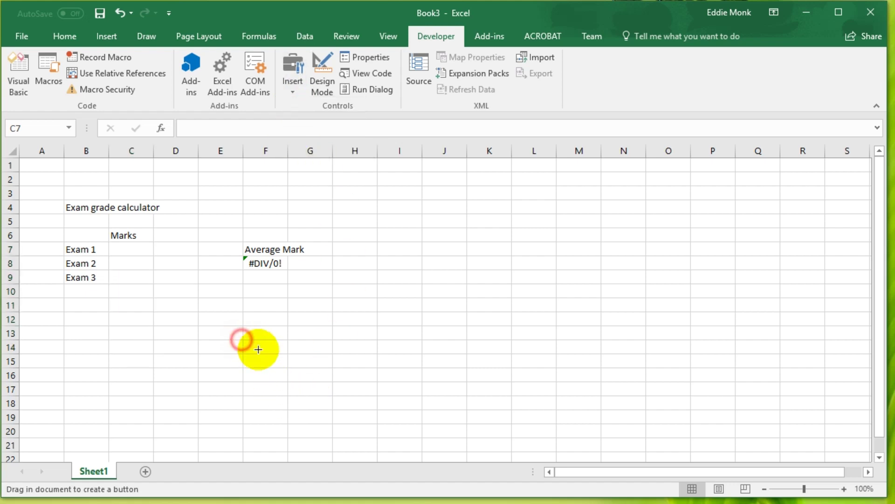
left_click_drag(259, 350, 343, 391)
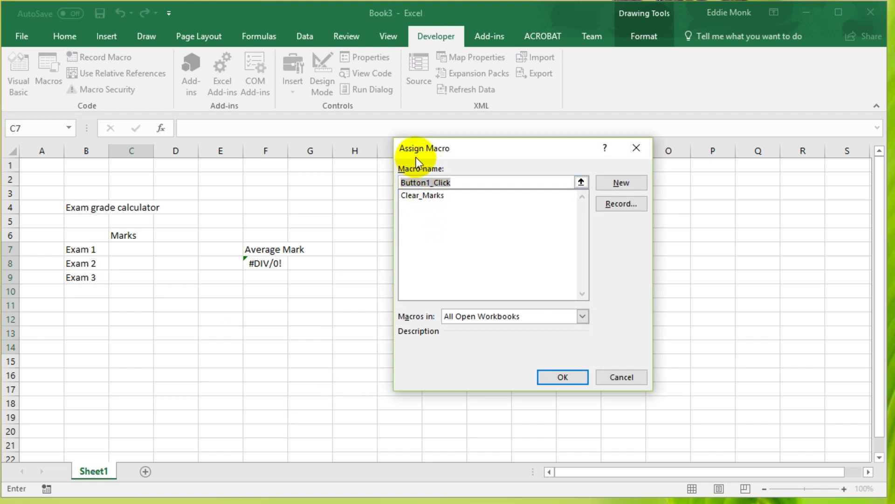
left_click(419, 197)
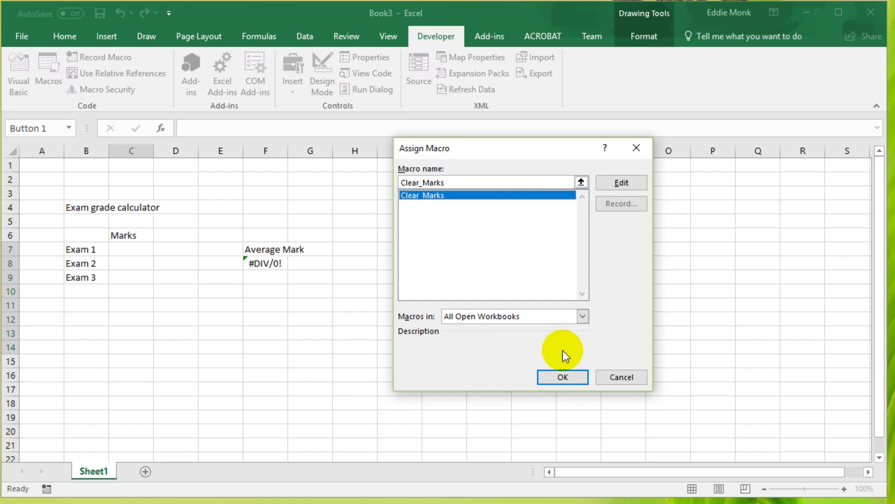
left_click(562, 377)
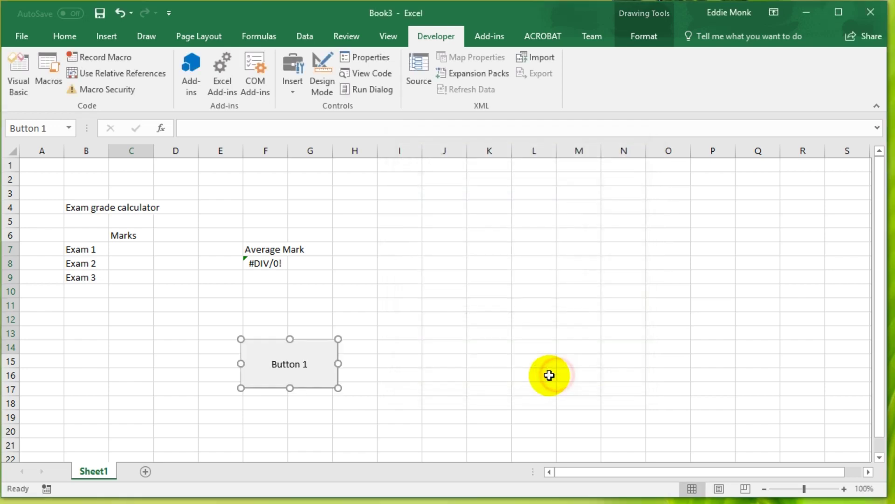
Rename the button's label from Button 1 to 'Clear Marks'.
left_click(275, 364)
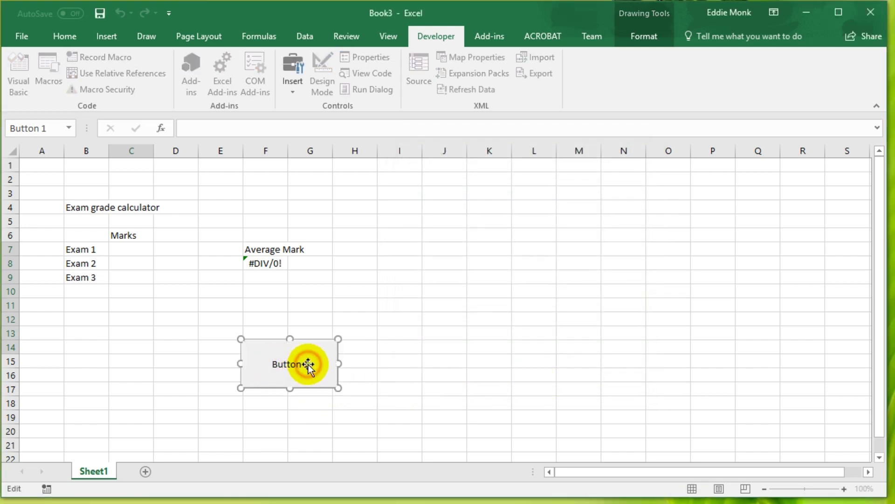
left_click(292, 367)
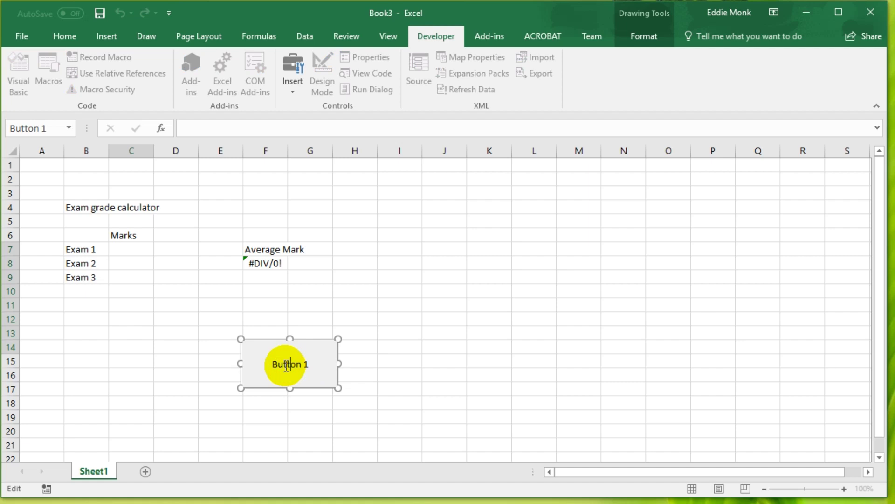
key("BackSpace")
key("BackSpace")
key("BackSpace")
key("BackSpace")
key("BackSpace")
key("BackSpace")
key("BackSpace")
key("BackSpace")
type("Clear Marks")
left_click(429, 308)
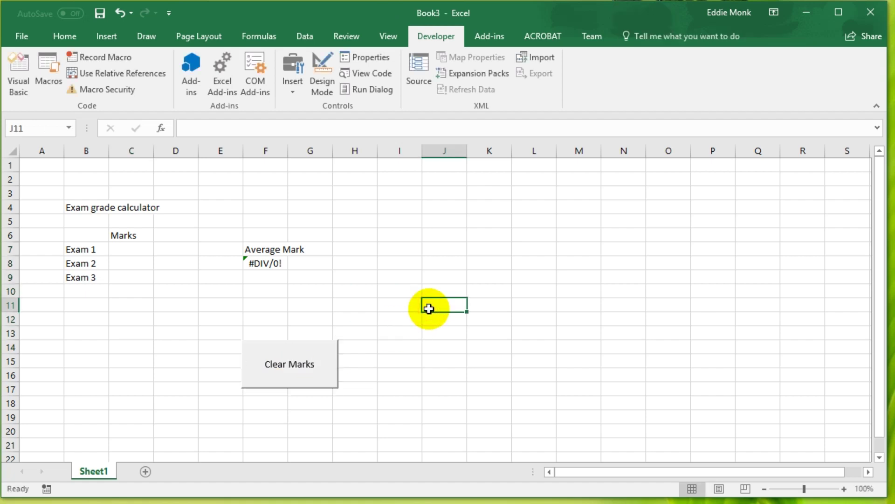
Enter marks 50, 60 and 90 in C7:C9, then use the Clear Marks button to empty them.
left_click(134, 251)
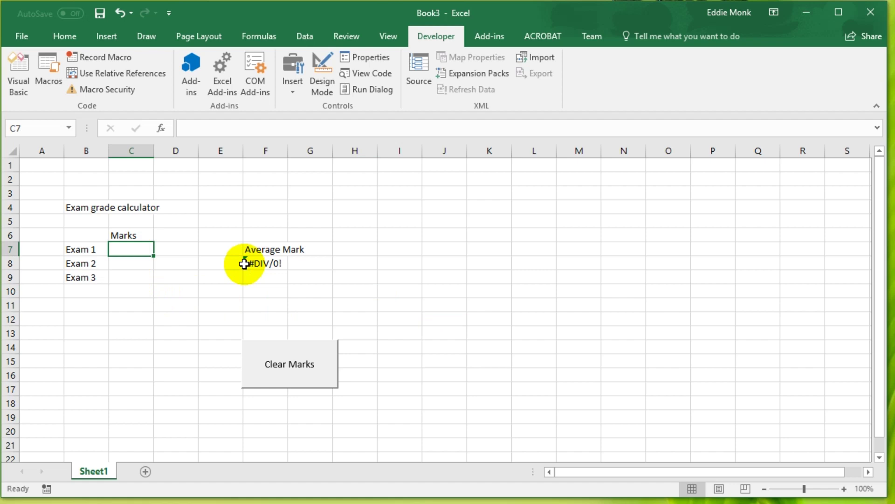
type("50")
key("Return")
type("60")
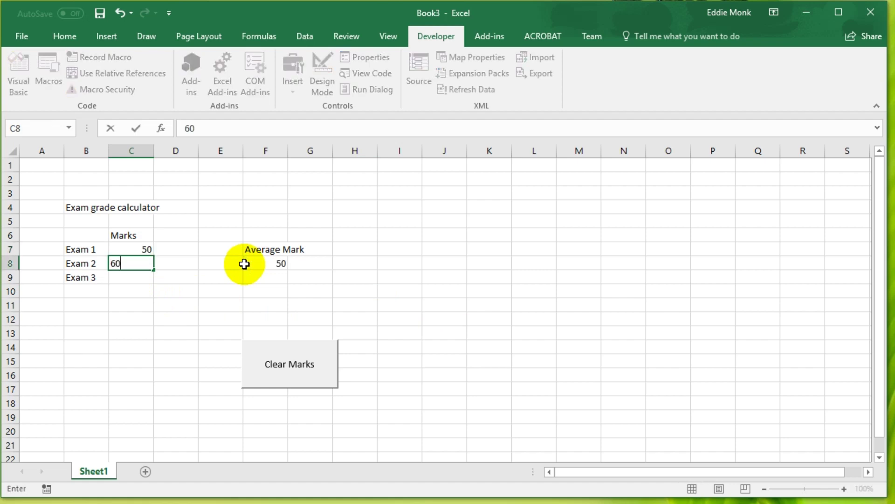
key("Return")
type("90")
key("Return")
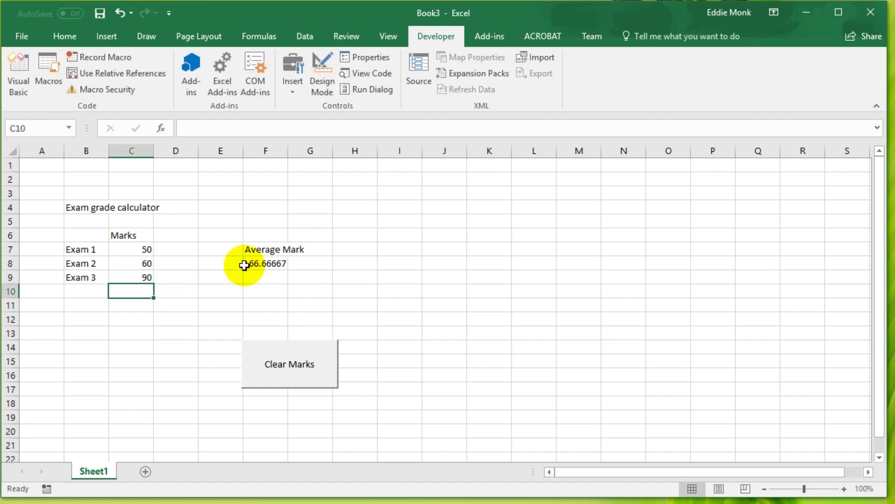
left_click(298, 366)
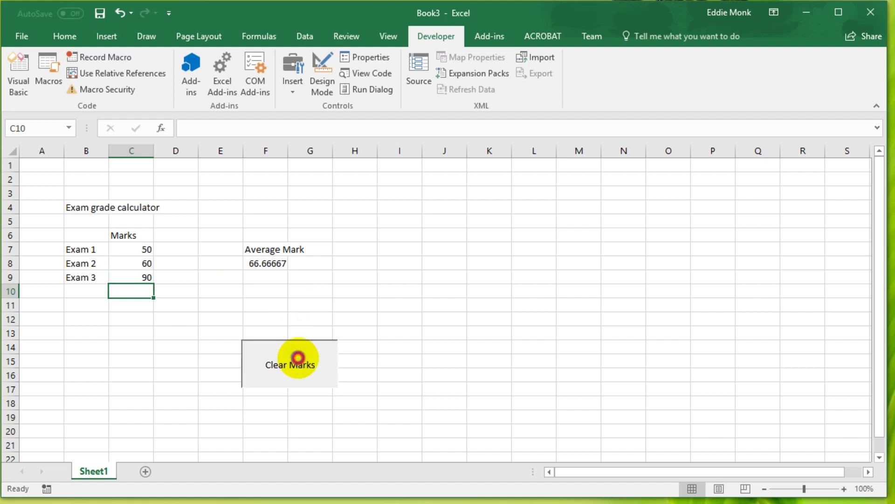